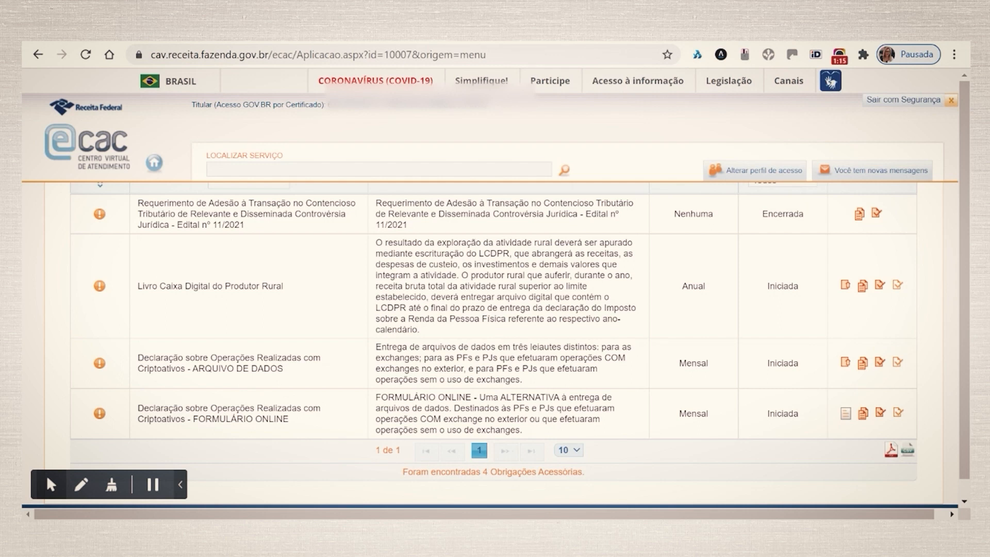
Open the crypto-assets FORMULÁRIO ONLINE declaration as an Original delivery for January 2021 and confirm.
scroll(696, 326, "down", 1)
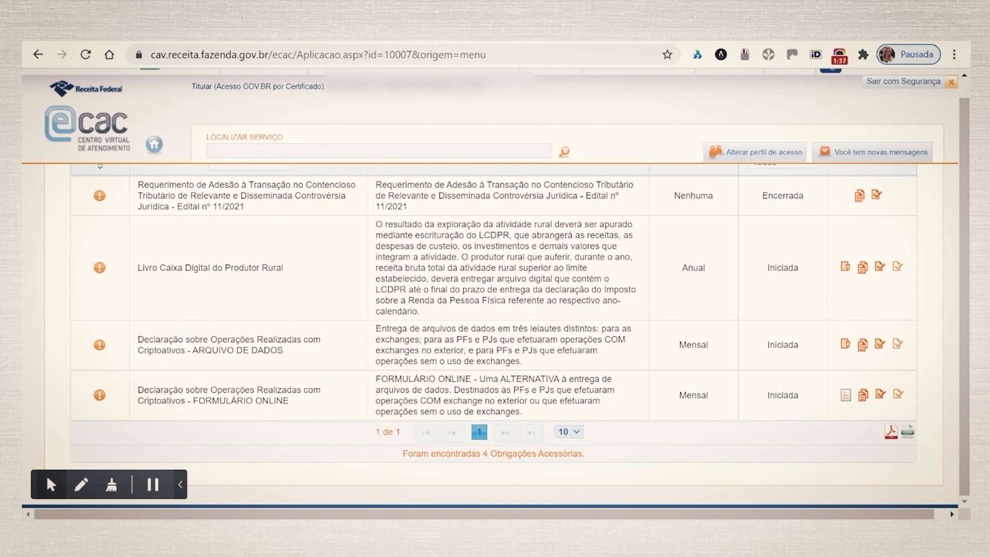
left_click(846, 396)
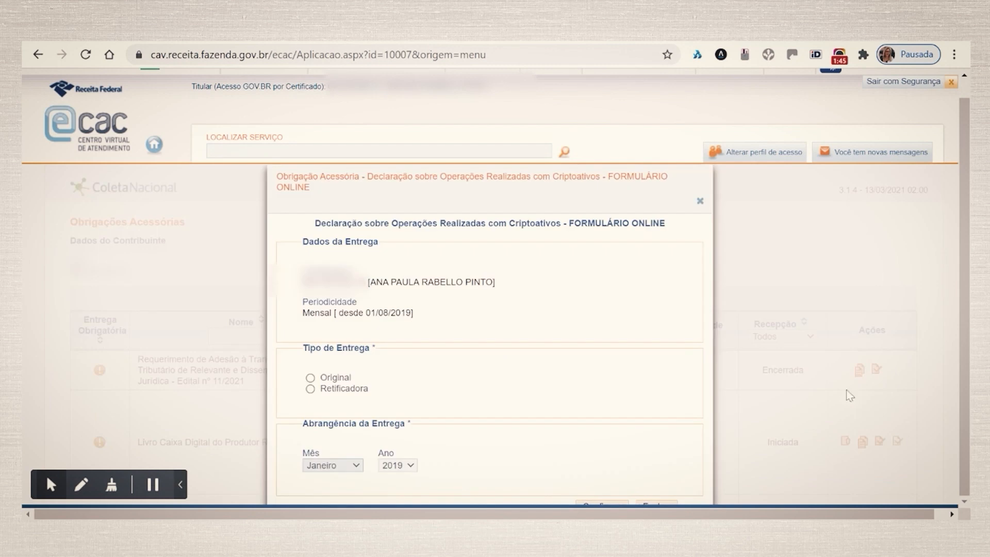
left_click(310, 378)
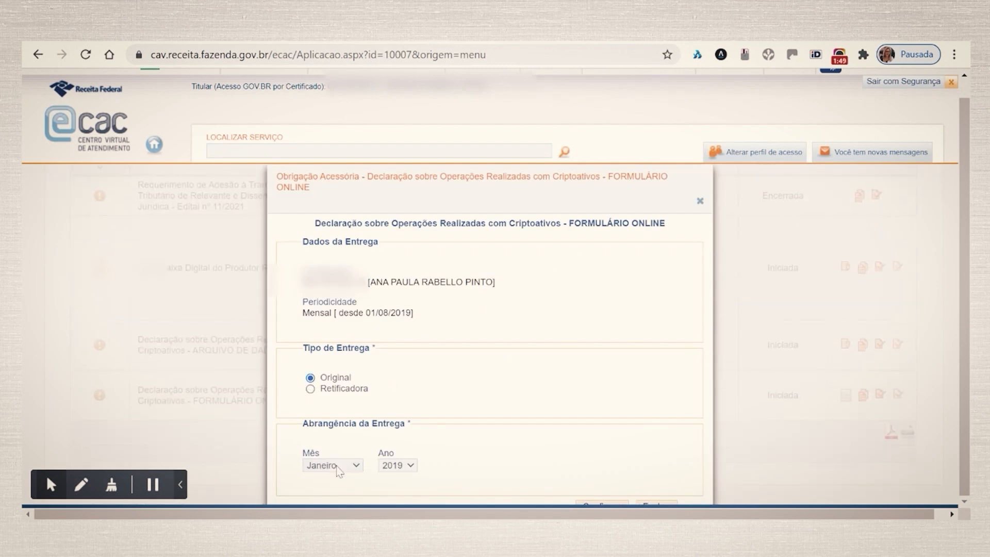
left_click(398, 471)
left_click(401, 508)
left_click_drag(584, 208, 578, 189)
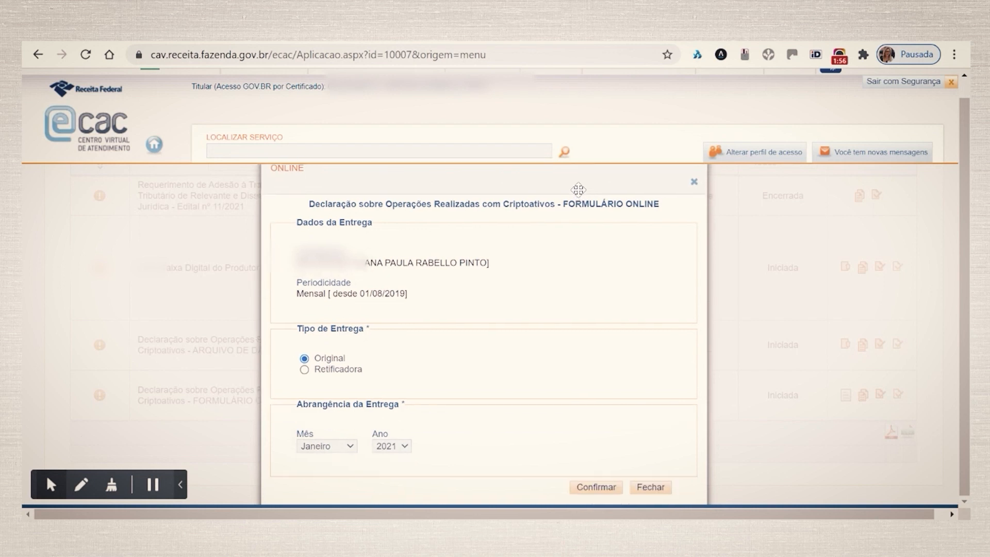
left_click(596, 489)
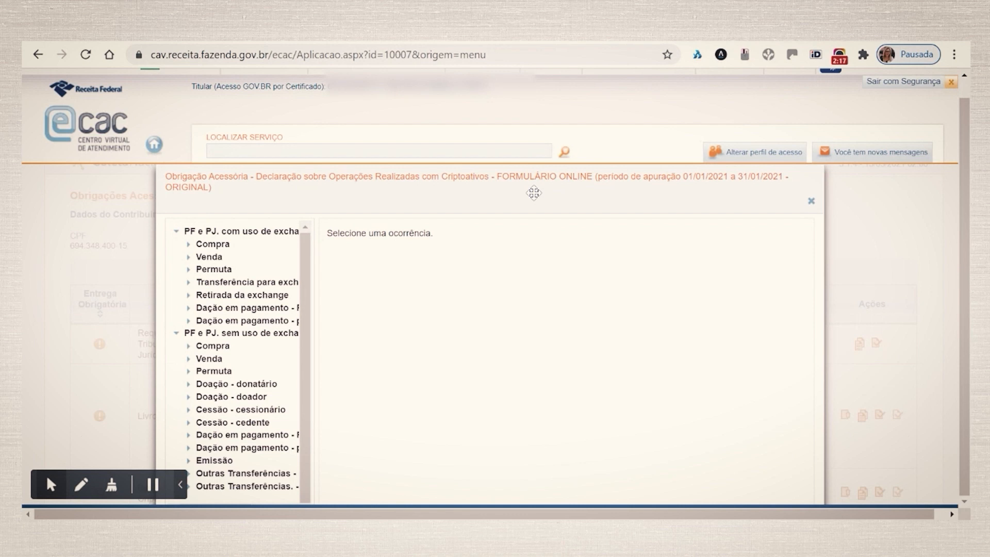
Add a new Compra occurrence under exchange-abroad operations and enter the operation date 21/01/2020.
left_click_drag(534, 193, 512, 214)
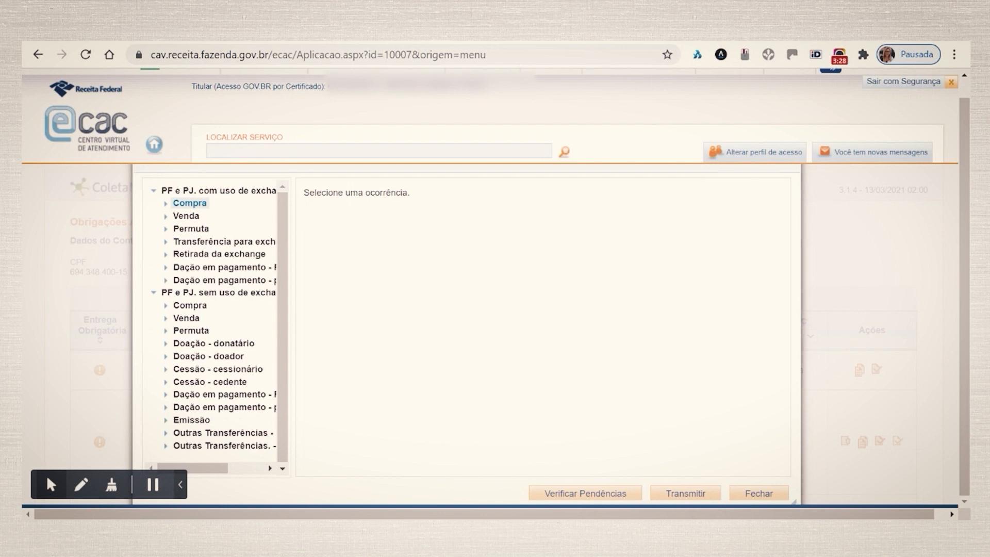
left_click(190, 204)
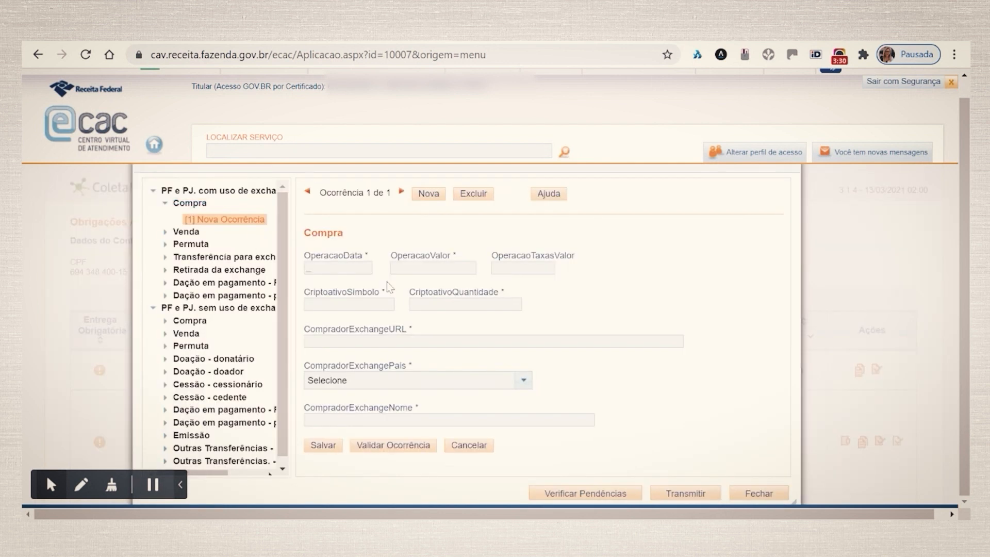
scroll(413, 305, "down", 1)
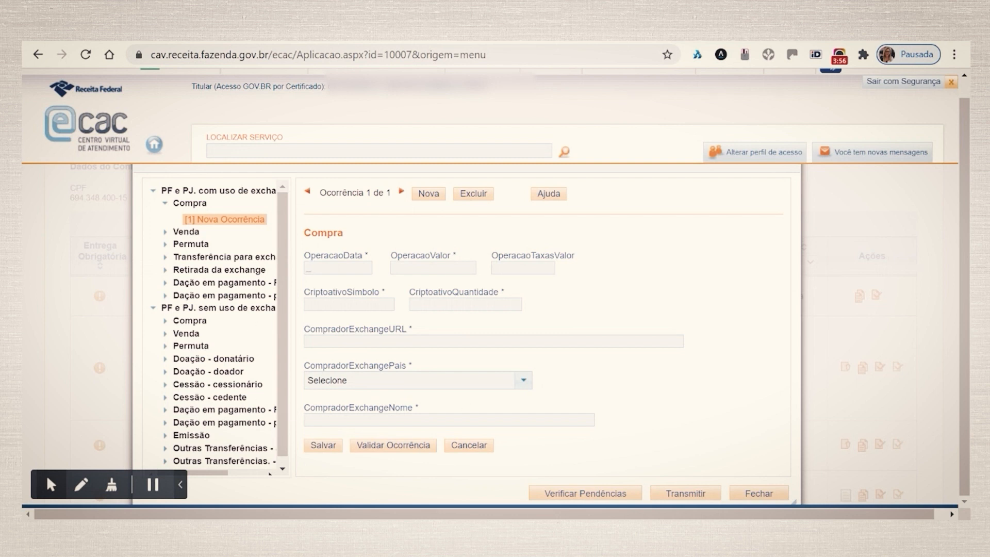
left_click(337, 267)
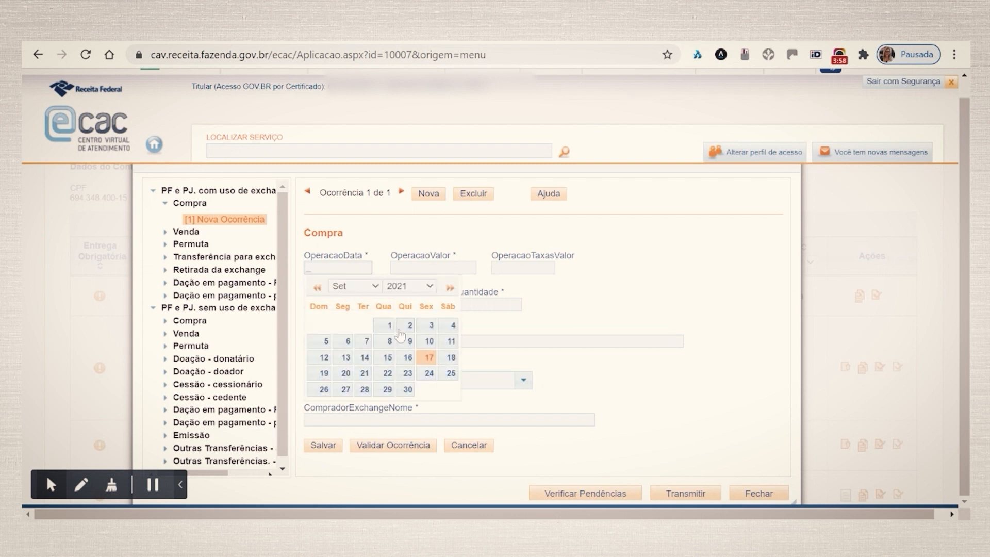
type("21/01/2020")
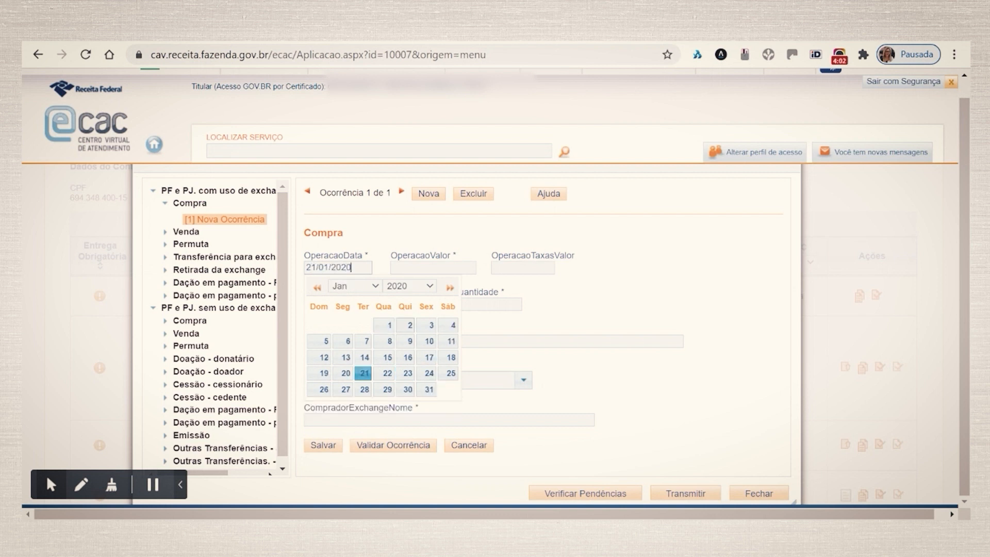
key("Tab")
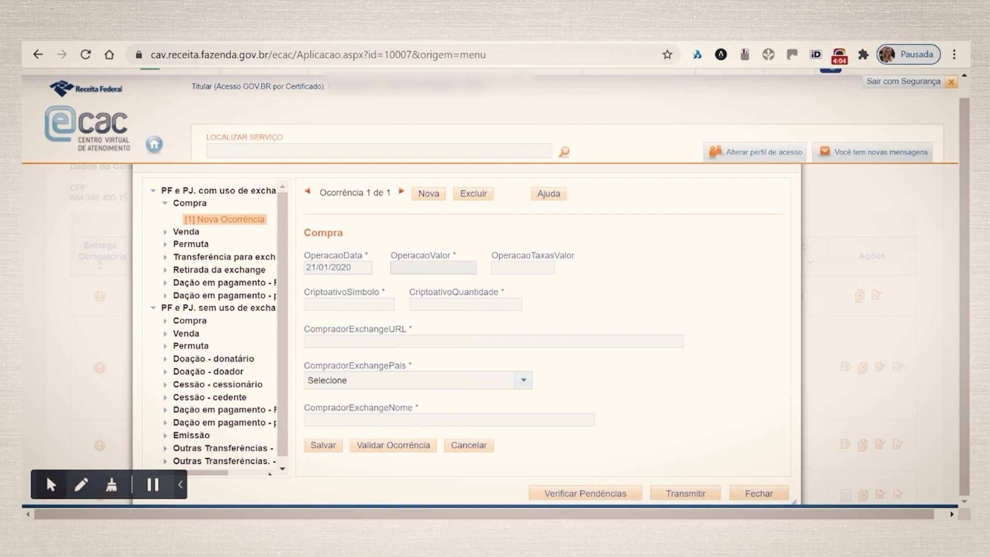
Enter the purchase operation value 10.000,00 and fees of 100,00.
type("10.000")
key("Tab")
type("100,00")
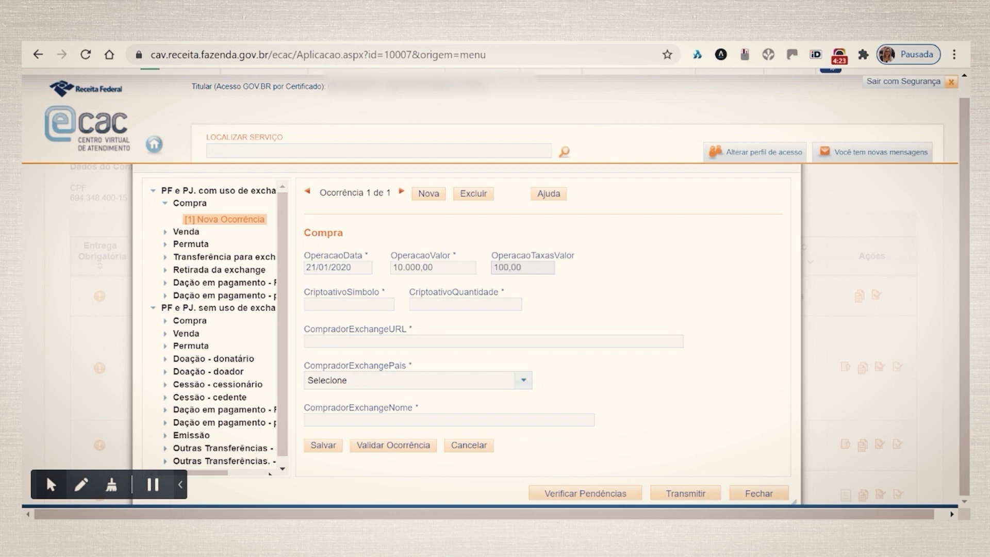
Enter crypto-asset symbol BTC with a quantity of 0,345.
key("Tab")
type("BTC")
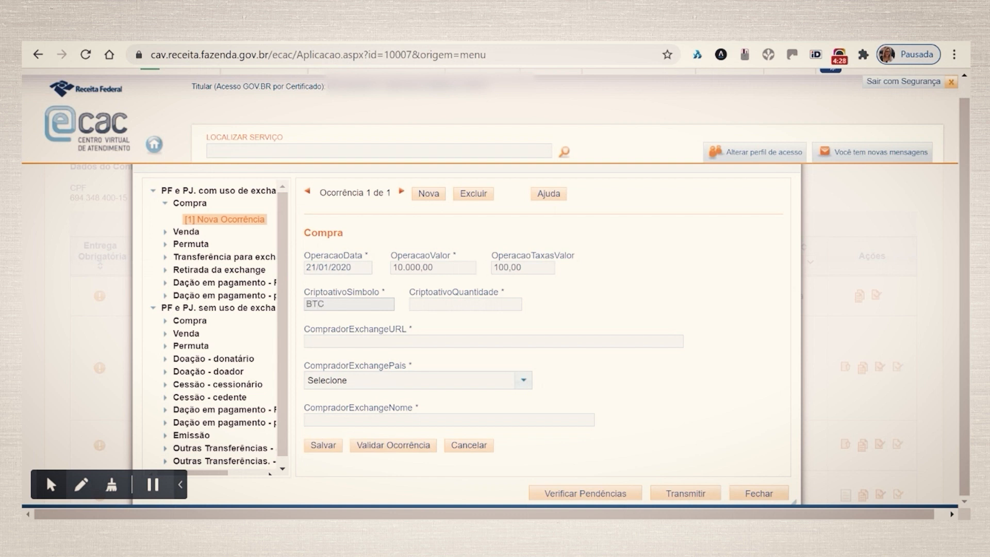
left_click(445, 305)
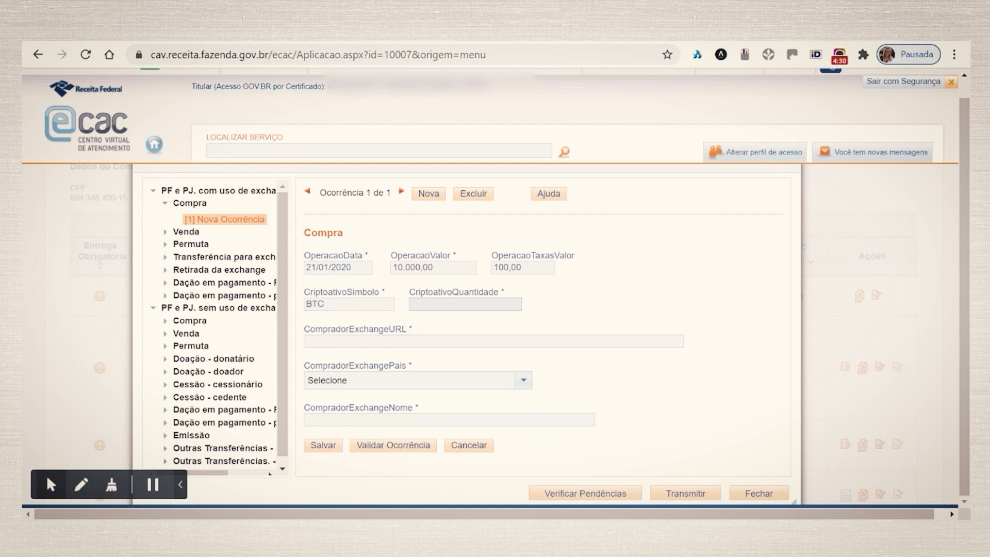
type("1")
key("BackSpace")
type("0,345")
key("Tab")
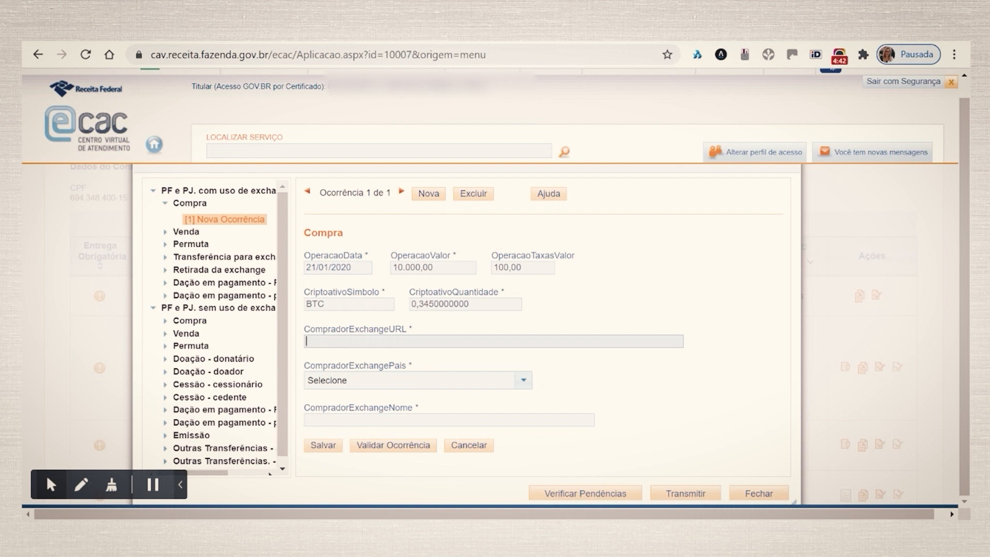
Enter the buyer exchange URL HTTPS:JGHDGHGSDHGSDHG and choose Paraguai as the exchange country.
type("HTTPS:JGHDGHGSDHGSDHG")
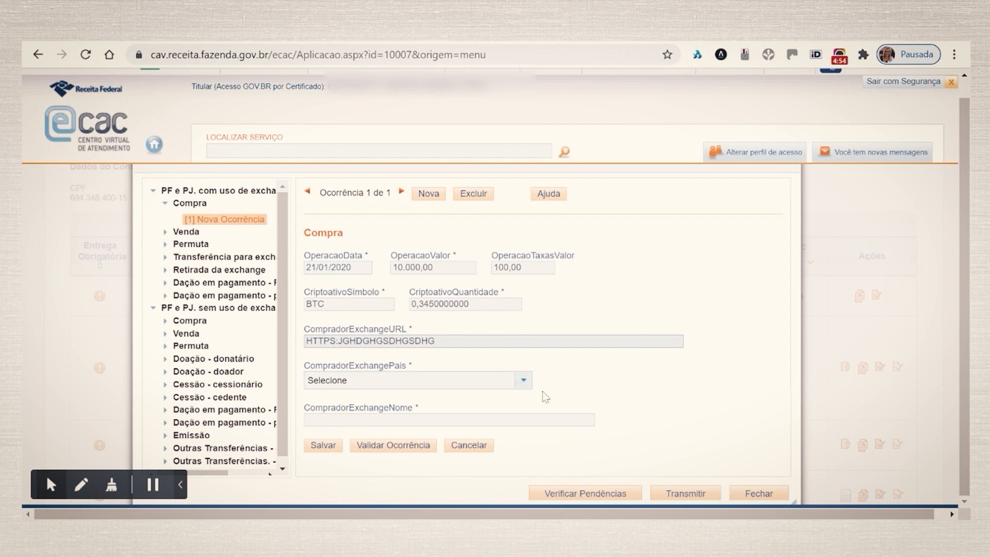
left_click(524, 382)
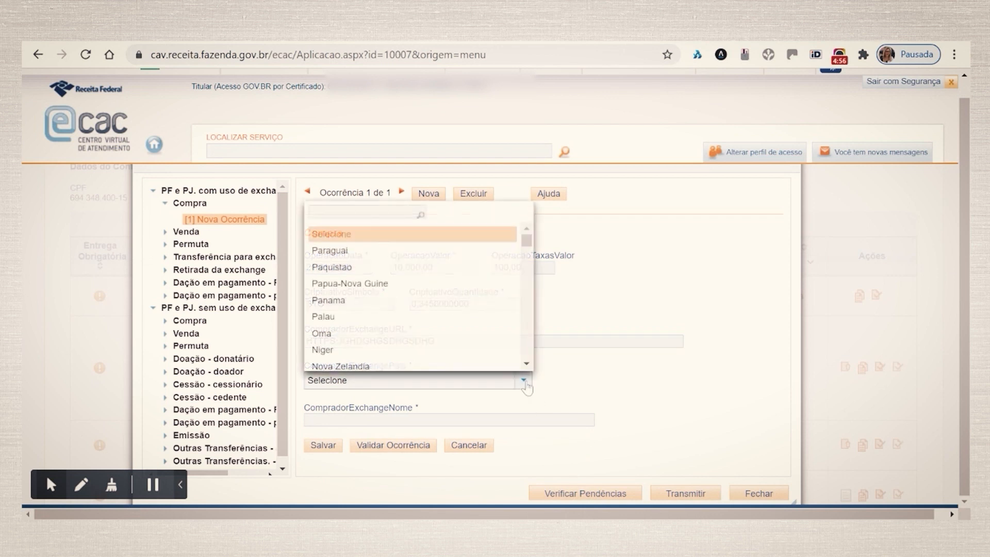
left_click(335, 251)
scroll(410, 367, "down", 1)
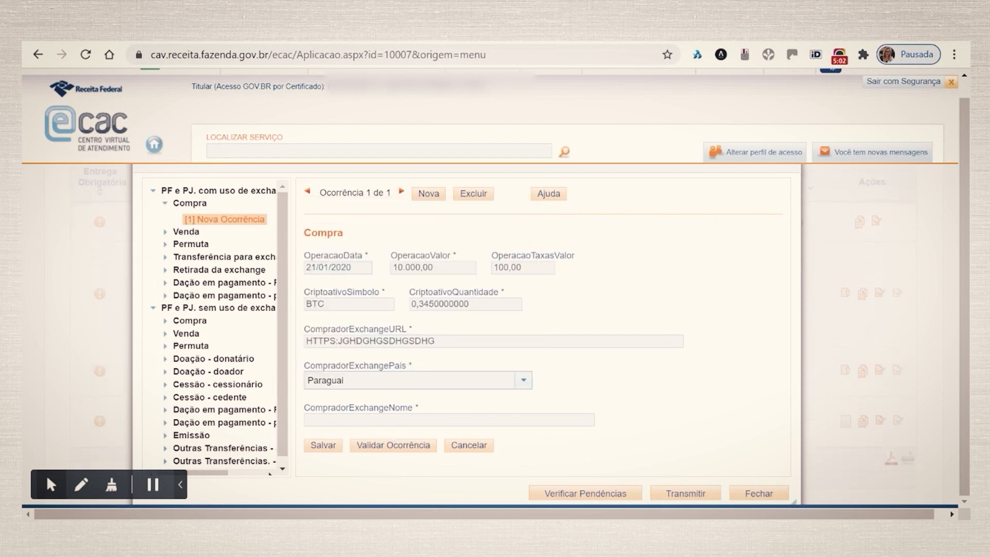
Enter the exchange name FASGDFHG GAJSGJGAJG, then check the declaration's pending issues and close the list.
left_click(393, 419)
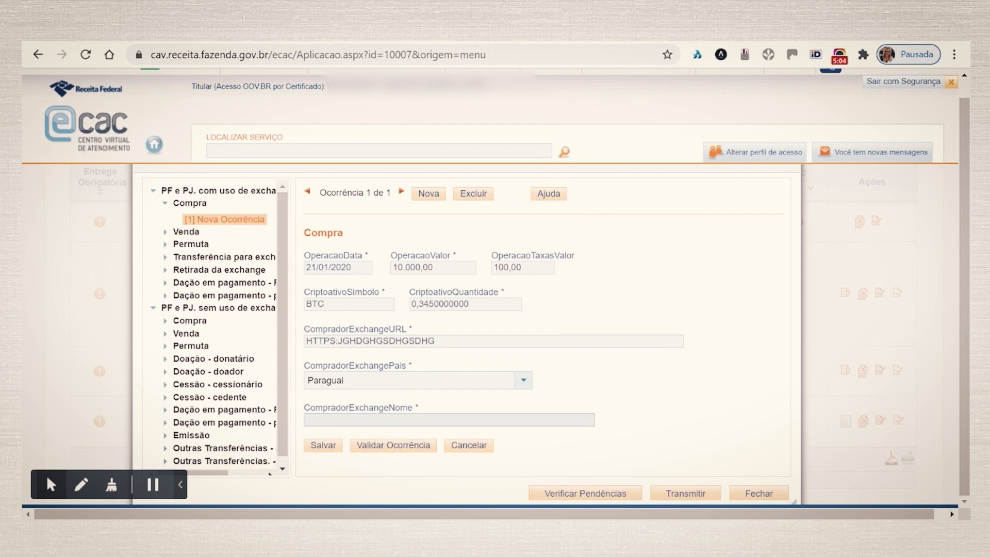
type("FASGDFHG GAJSGJGAJ")
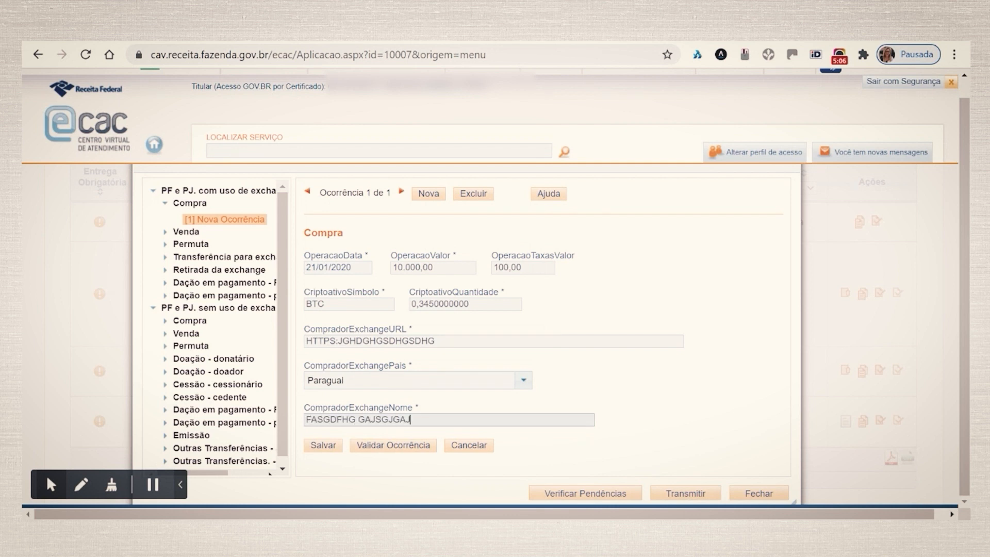
type("G")
left_click(554, 495)
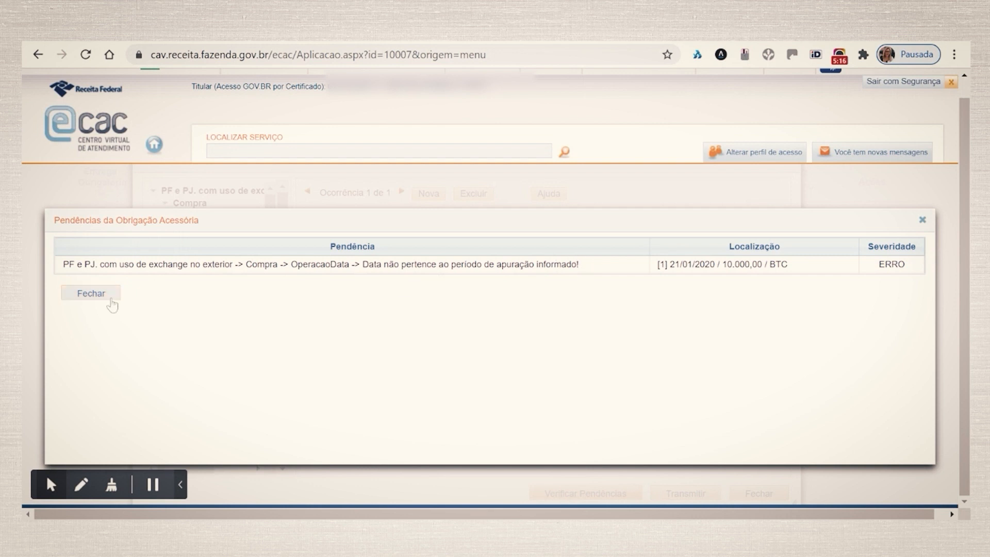
left_click(91, 293)
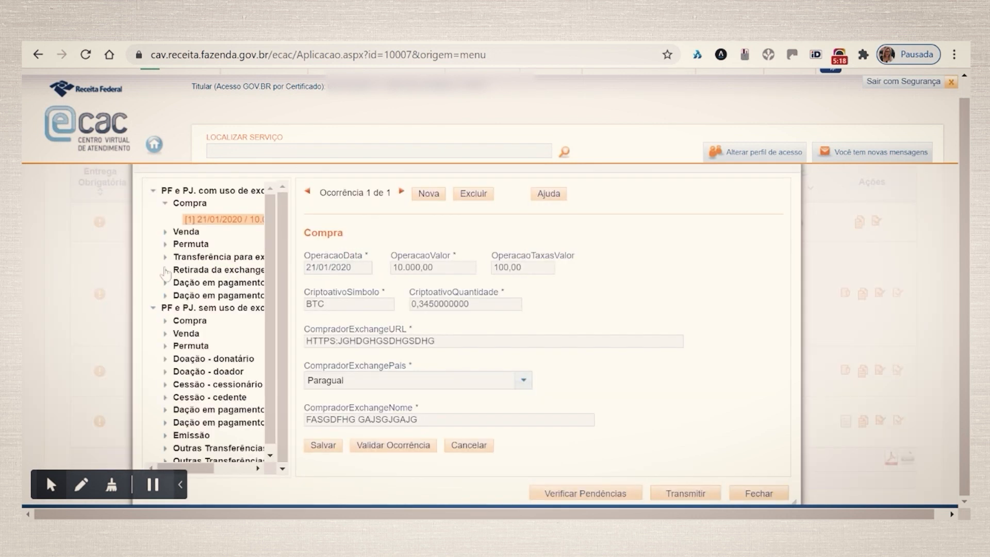
Correct the purchase occurrence's date to 21/01/2021 and re-check the pending issues.
left_click(220, 226)
left_click(348, 267)
type("1")
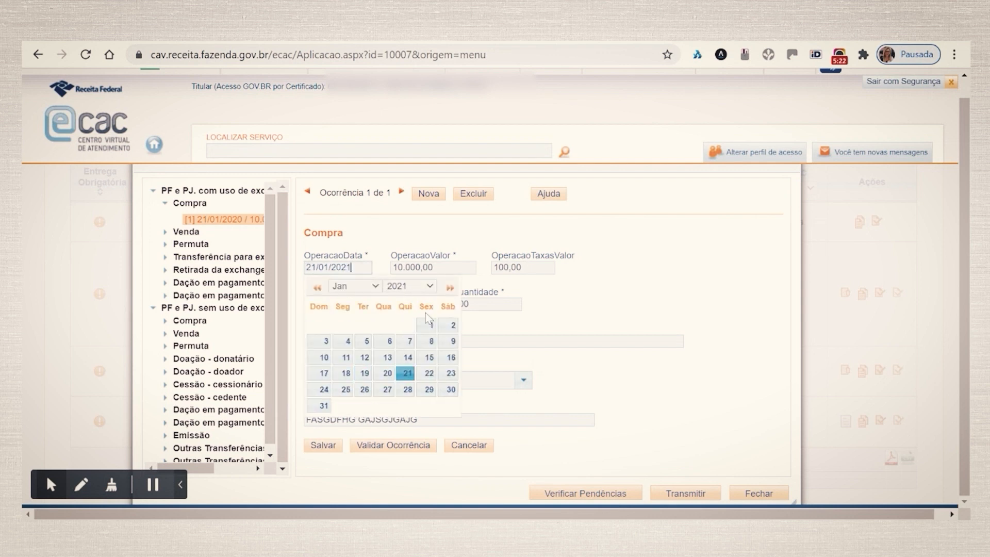
left_click(565, 495)
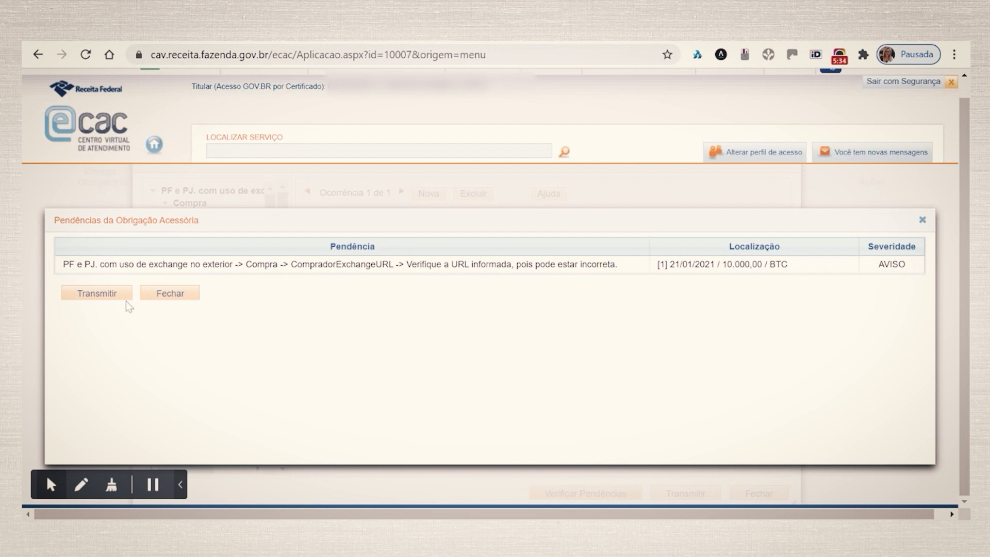
left_click(180, 301)
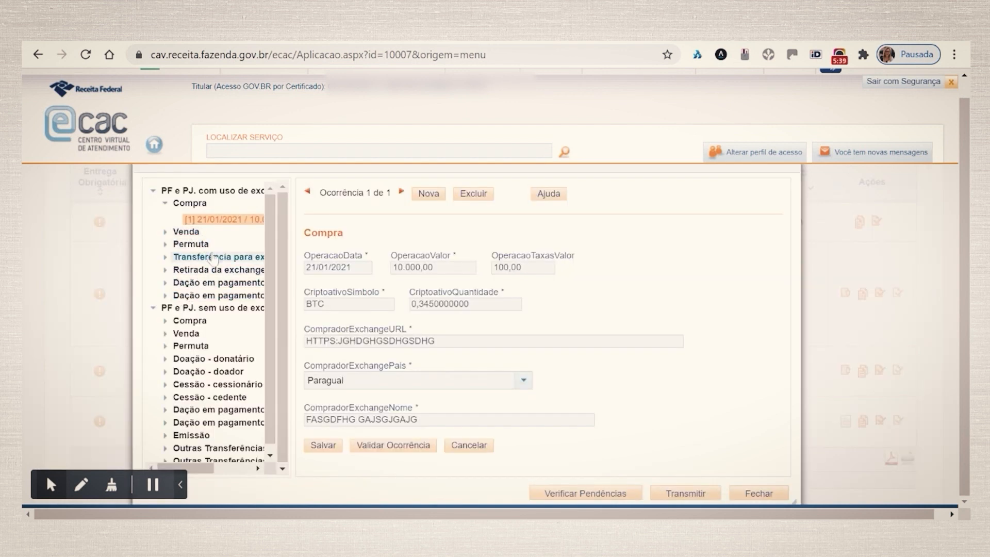
Add a new Permuta occurrence under exchange-abroad operations with operation date 15/01/2021.
left_click(190, 232)
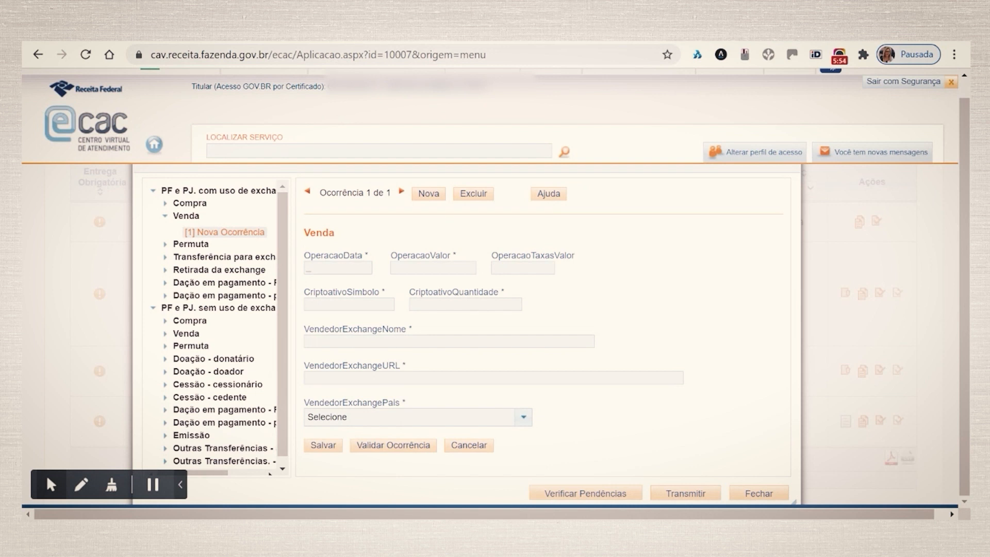
left_click(199, 246)
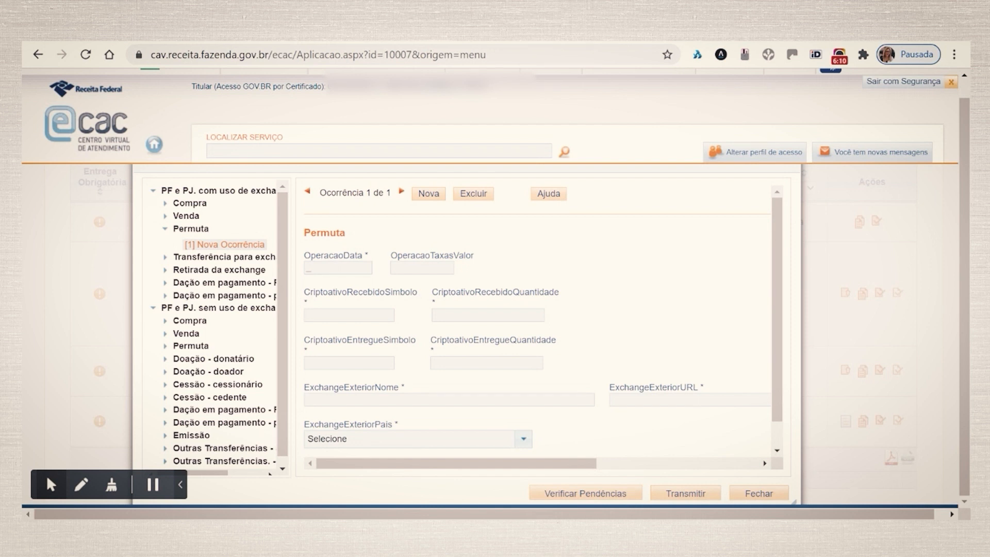
left_click(337, 268)
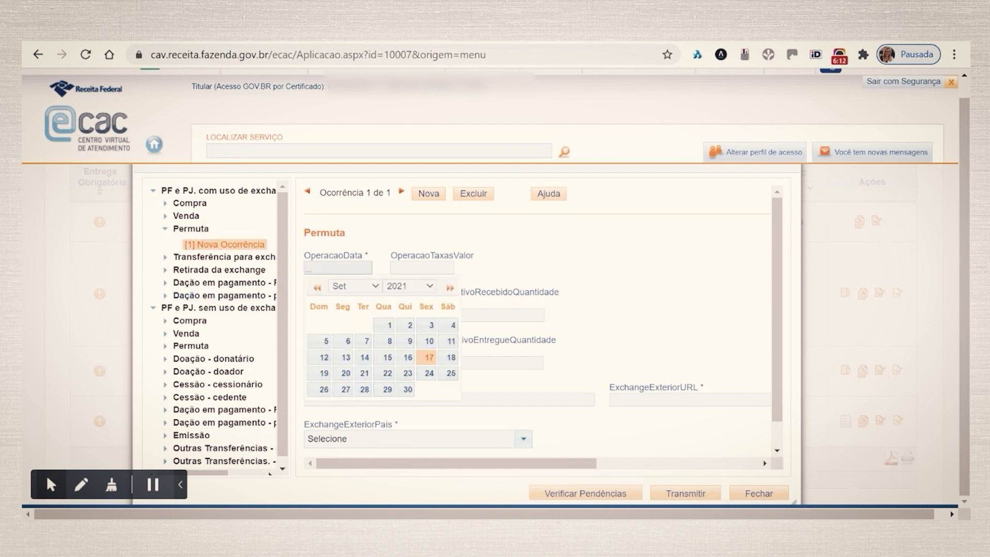
type("15/01/2021")
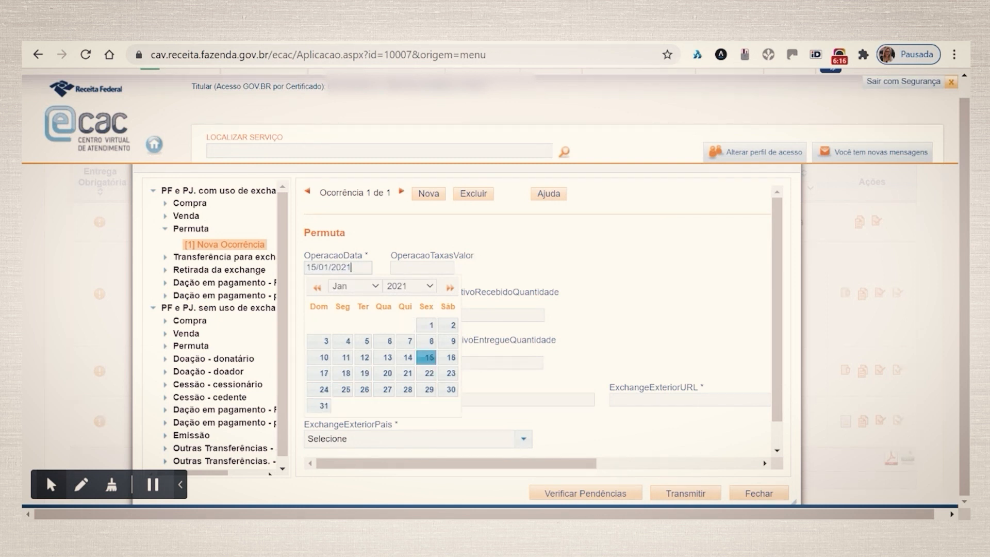
Set the swap fee to 10,00 and the received crypto-asset to BTC with quantity 0,345.
key("Tab")
type("10,00")
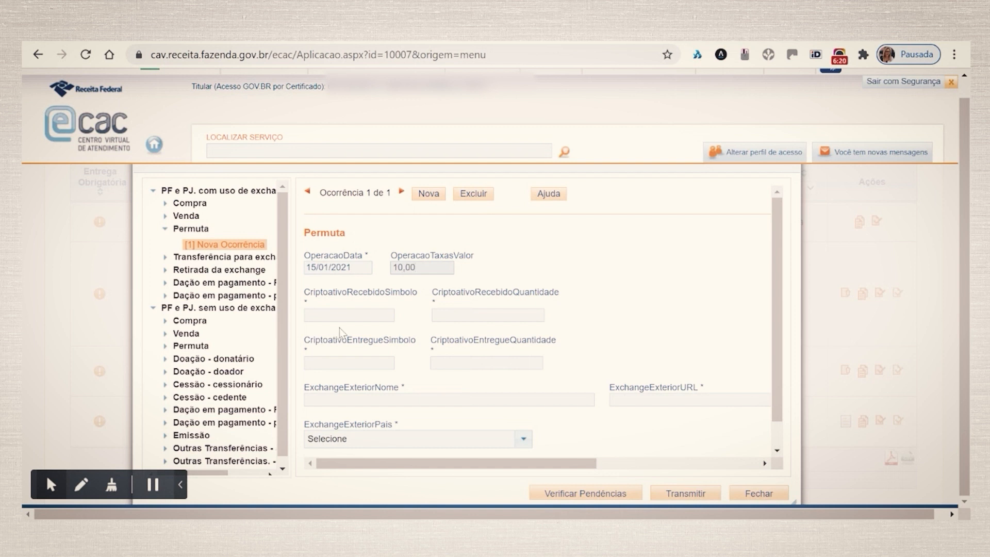
key("Tab")
type("BTC")
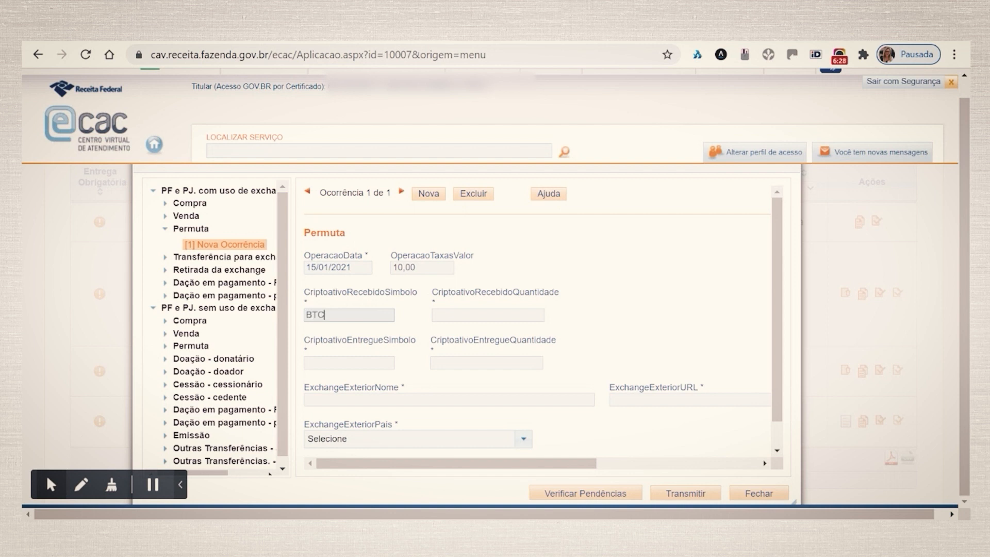
key("Tab")
type("0,345")
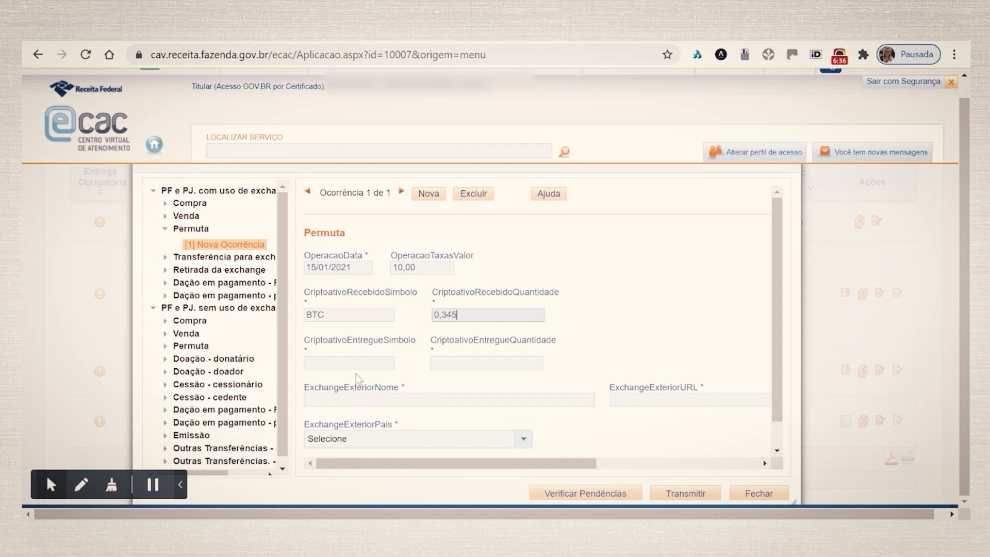
key("Tab")
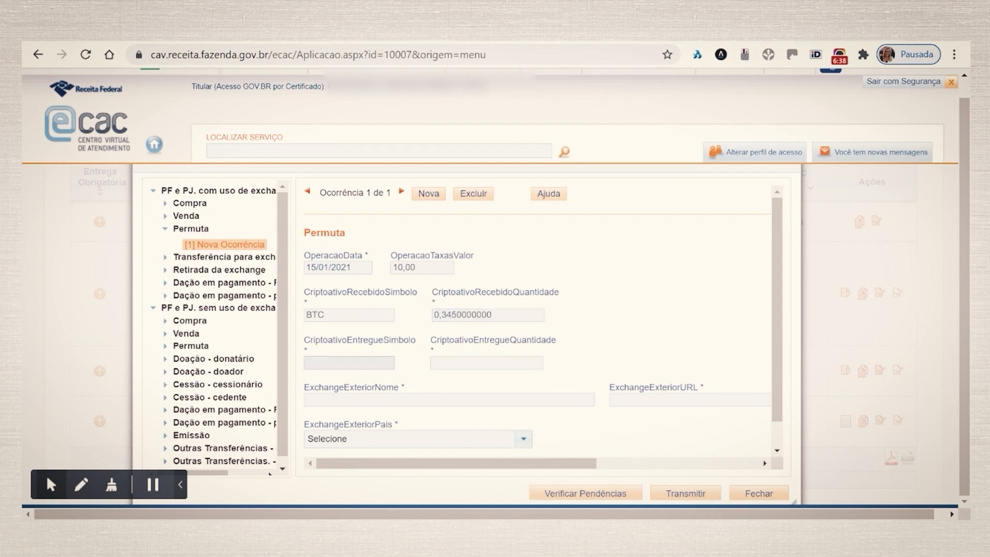
Set the delivered crypto-asset to USDT with quantity 4.000,00.
type("USDT")
key("Tab")
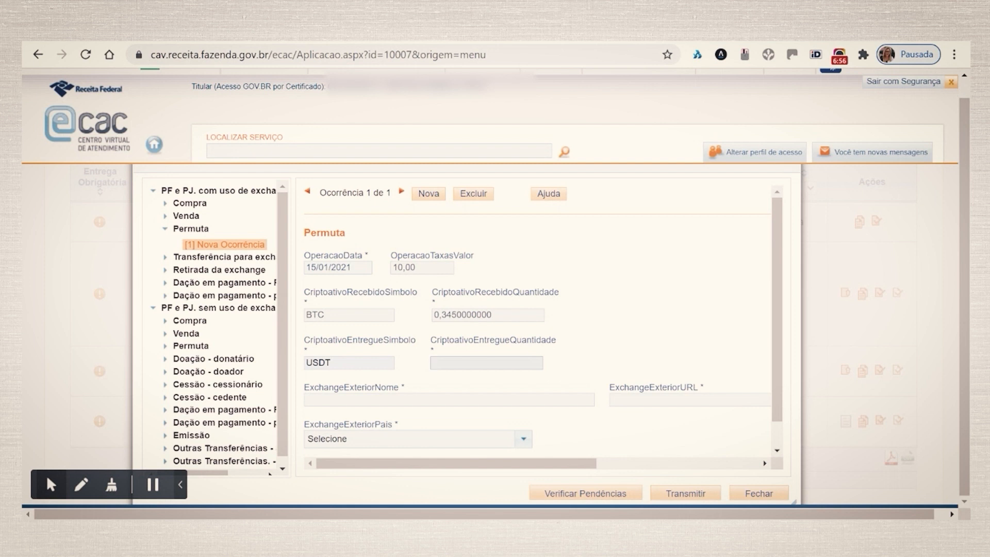
type("40,00")
left_click_drag(456, 364, 438, 371)
type("000,00")
key("Tab")
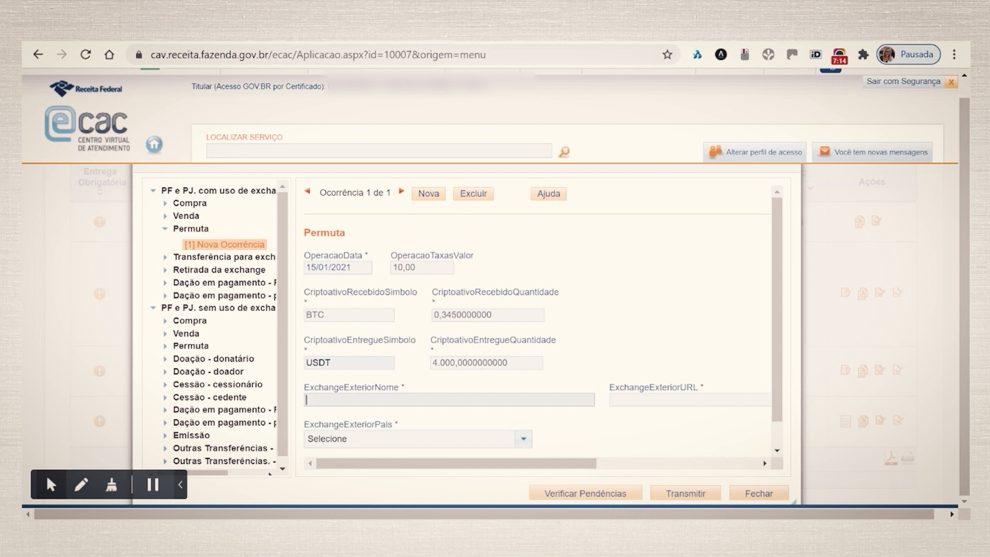
type("BINANCE")
left_click(639, 399)
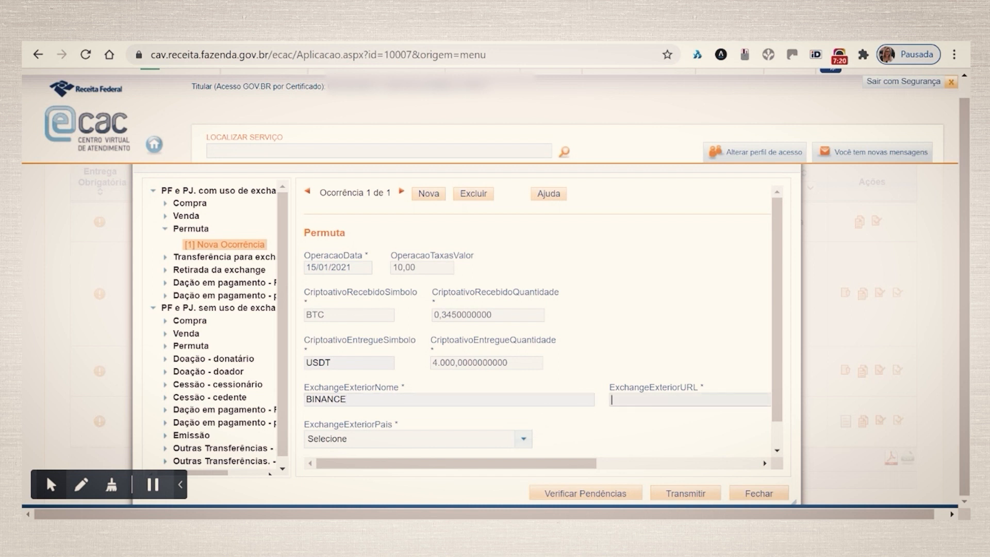
type("WWW.BINANCE.COM")
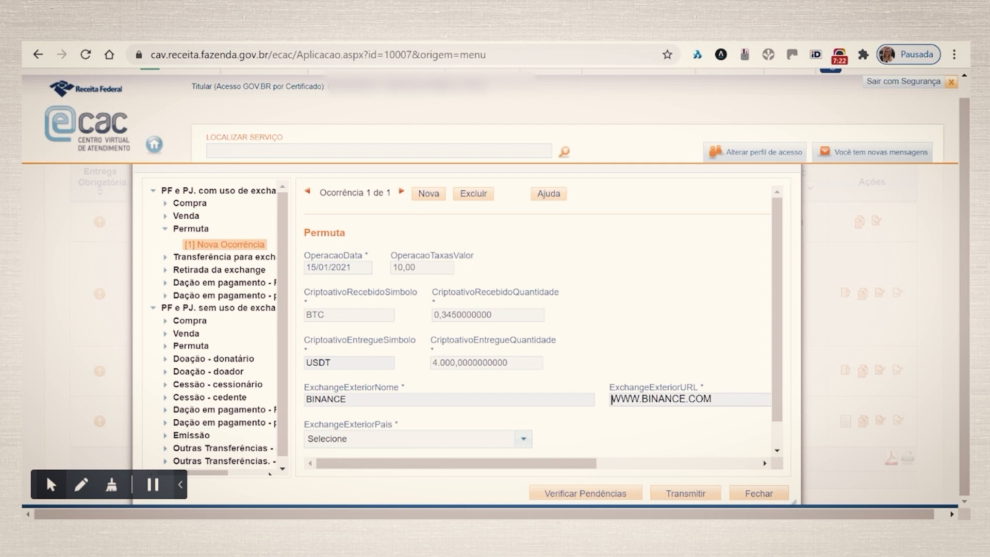
Set the foreign exchange country to Malta and save the swap occurrence.
scroll(552, 391, "down", 1)
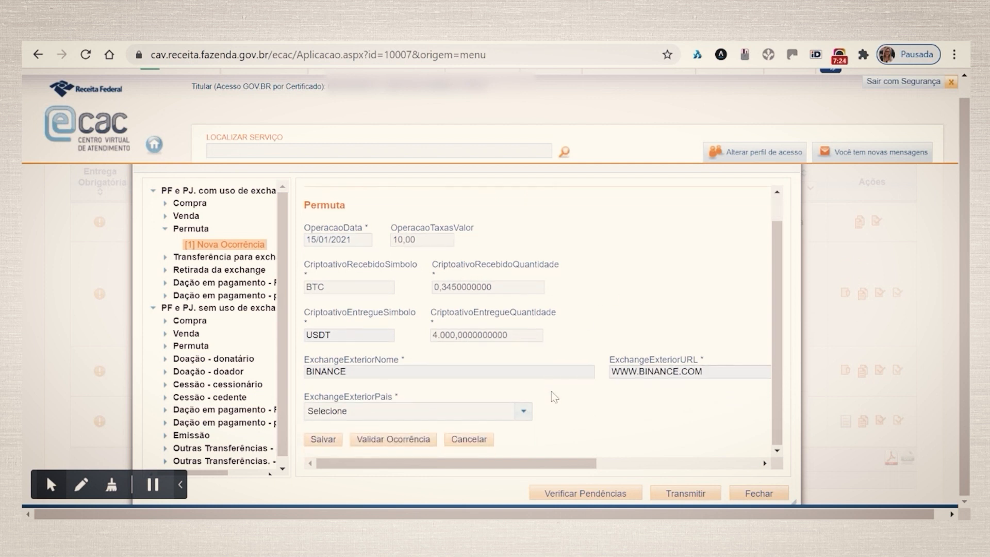
left_click(524, 414)
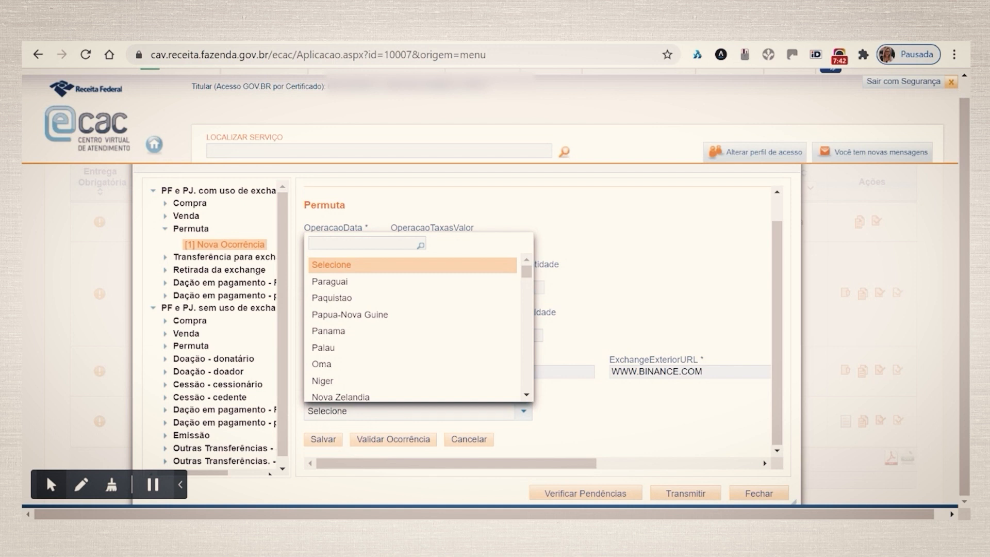
type("MK")
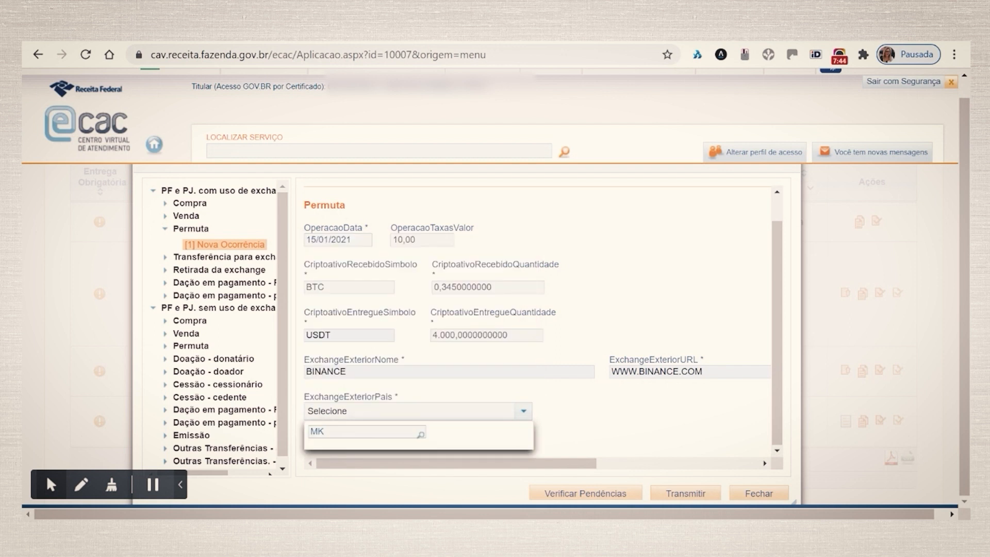
key("BackSpace")
type("ALTA")
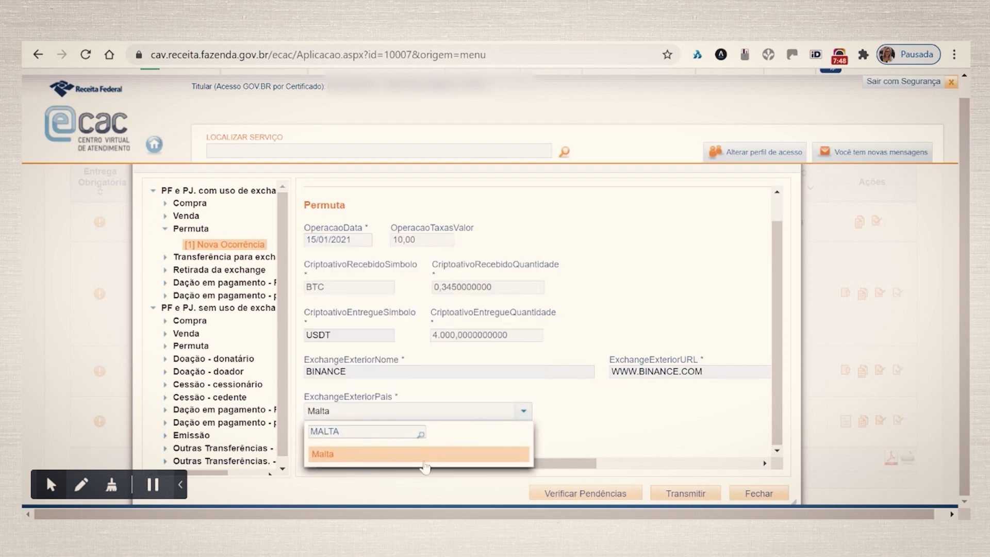
left_click(396, 459)
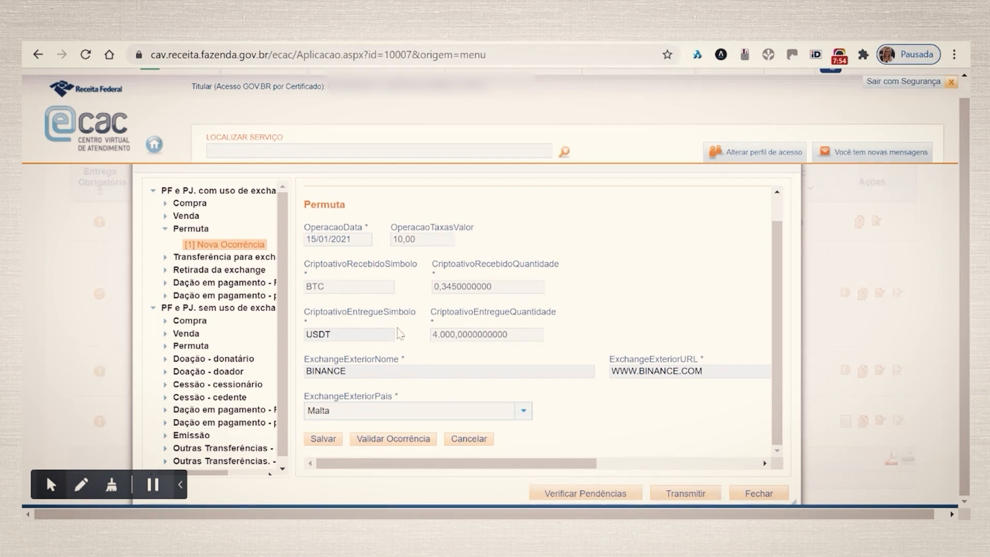
left_click(324, 439)
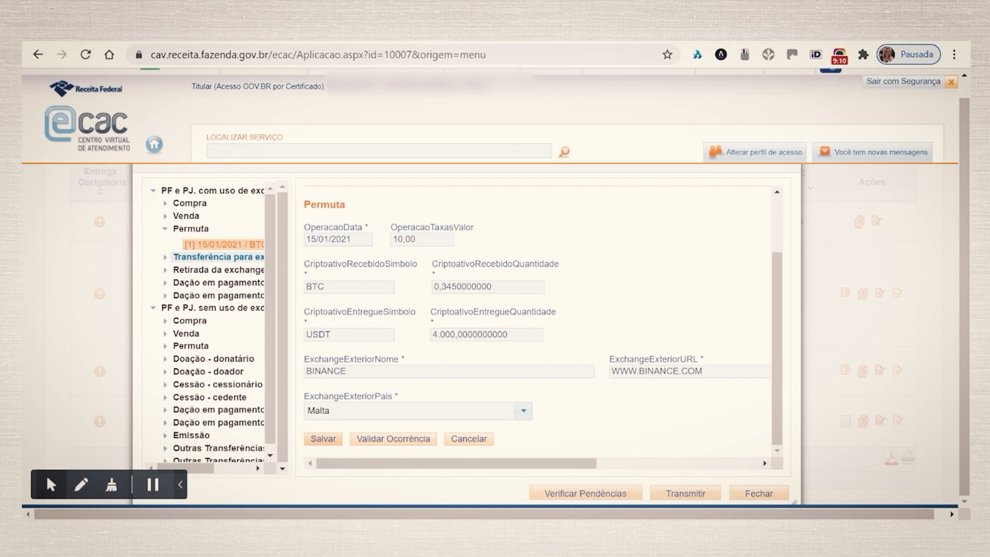
Open a new Compra occurrence under operations without exchange and set the seller NI type to 'País da PF ou PJ possui NIF, mas a pessoa não possui'.
left_click(189, 258)
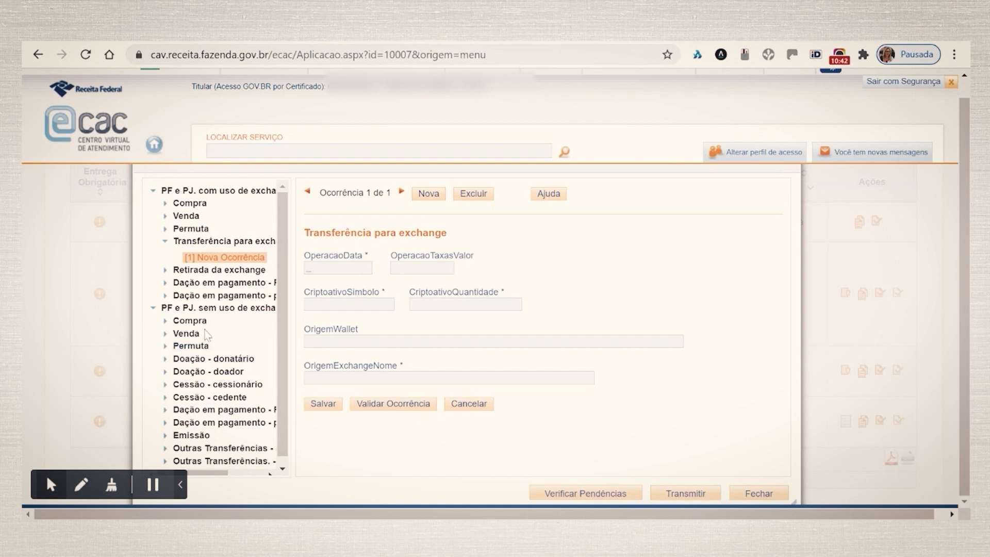
scroll(211, 343, "down", 1)
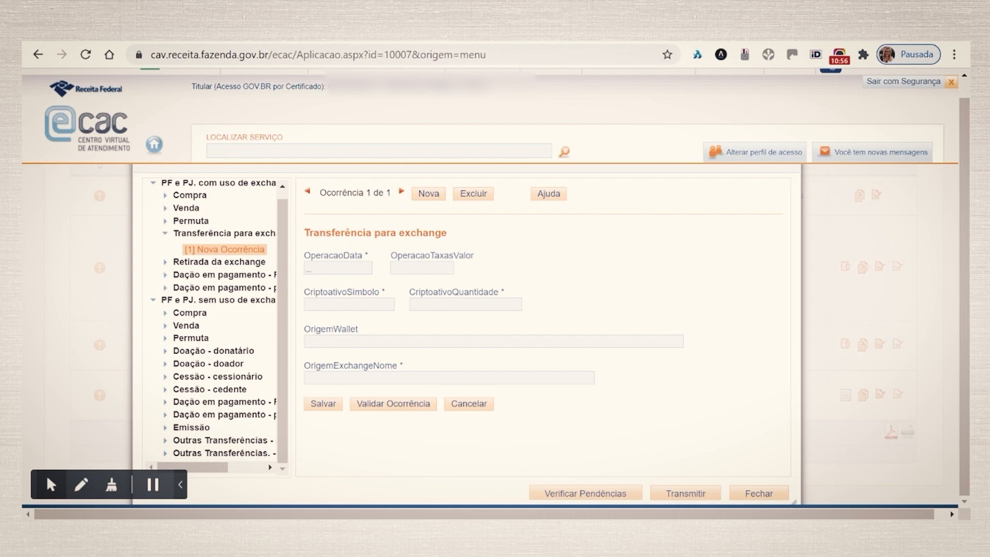
left_click(187, 312)
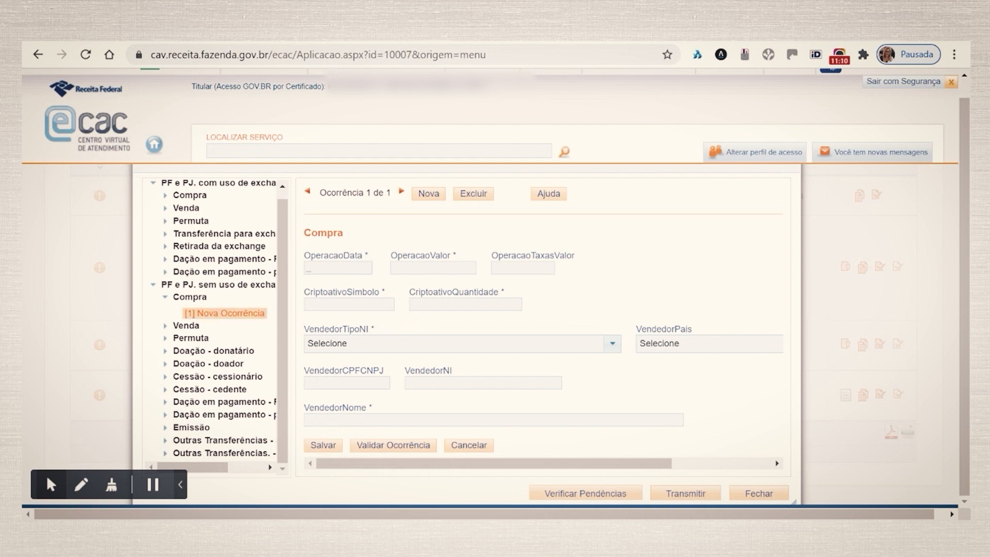
left_click(612, 345)
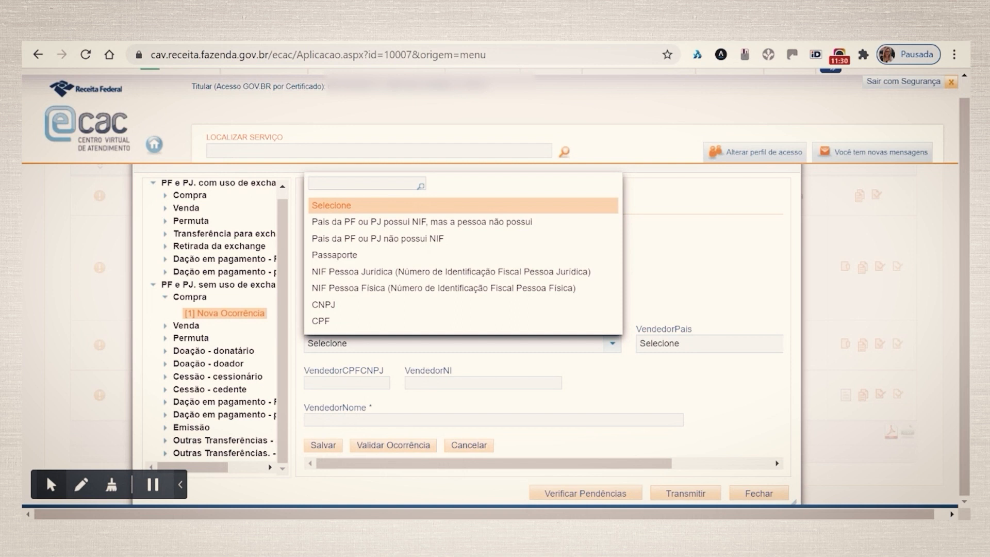
left_click(343, 226)
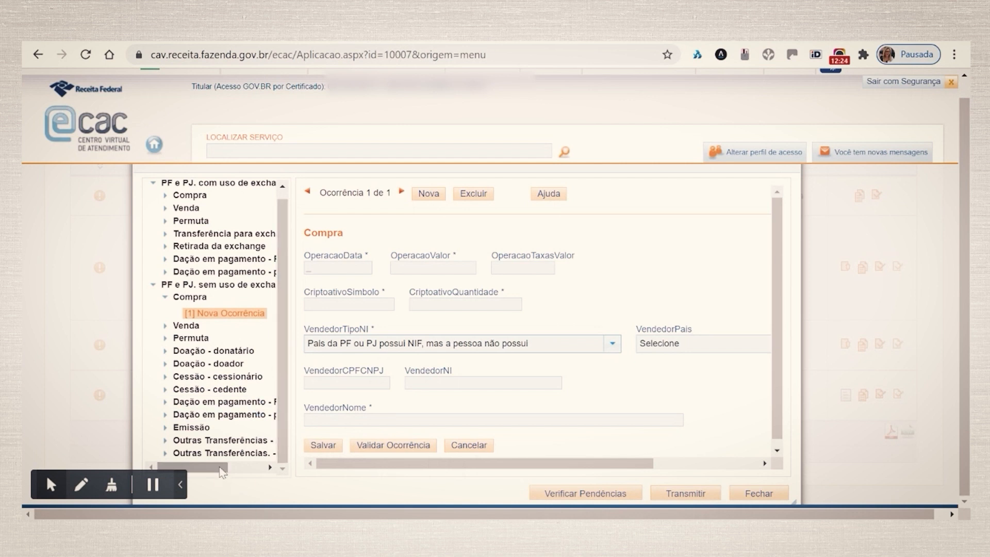
mouse_move(221, 470)
left_mouse_down()
mouse_move(272, 466)
mouse_move(223, 471)
mouse_move(223, 483)
left_mouse_up()
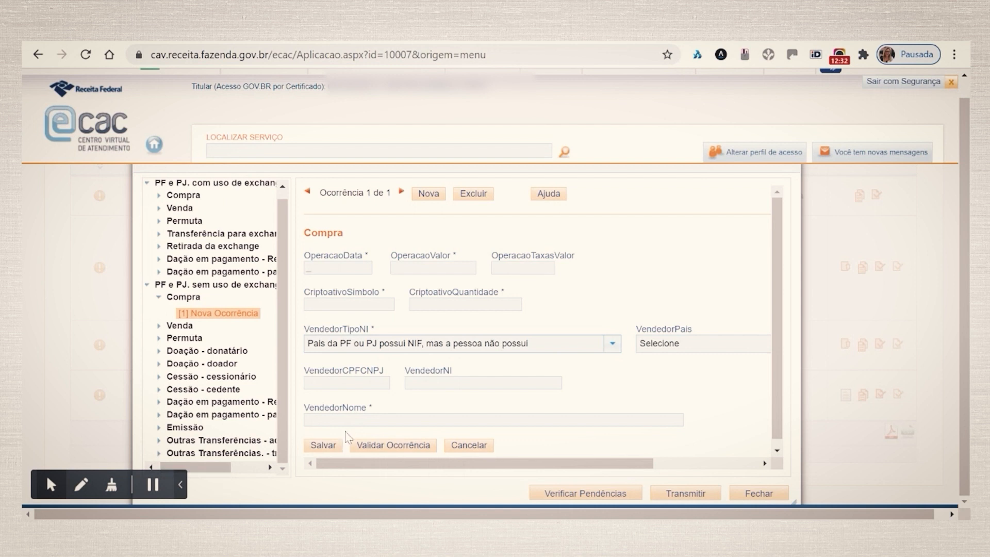